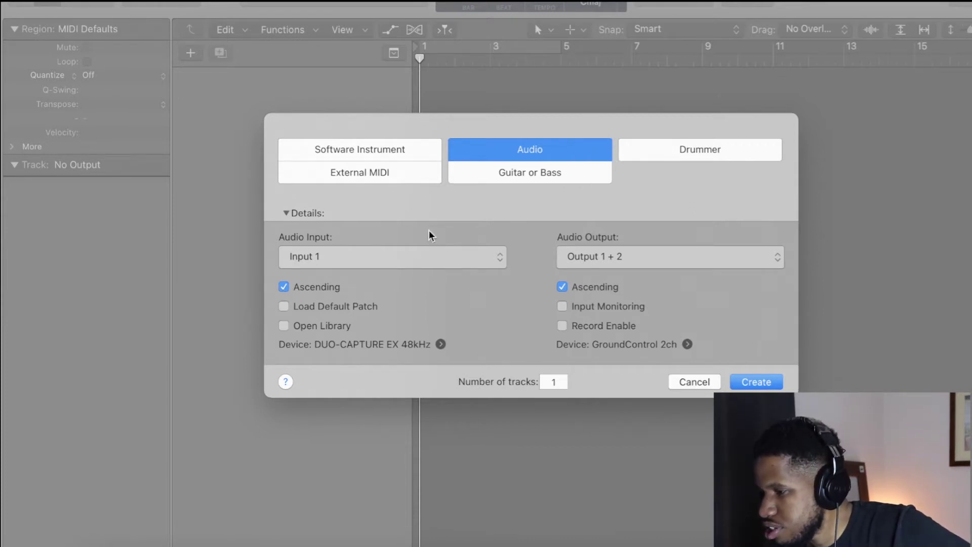
Keep Input 1 for the new track and use GroundControl 2ch as the audio input and output device.
{"action": "left_click", "coordinate": [400, 257]}
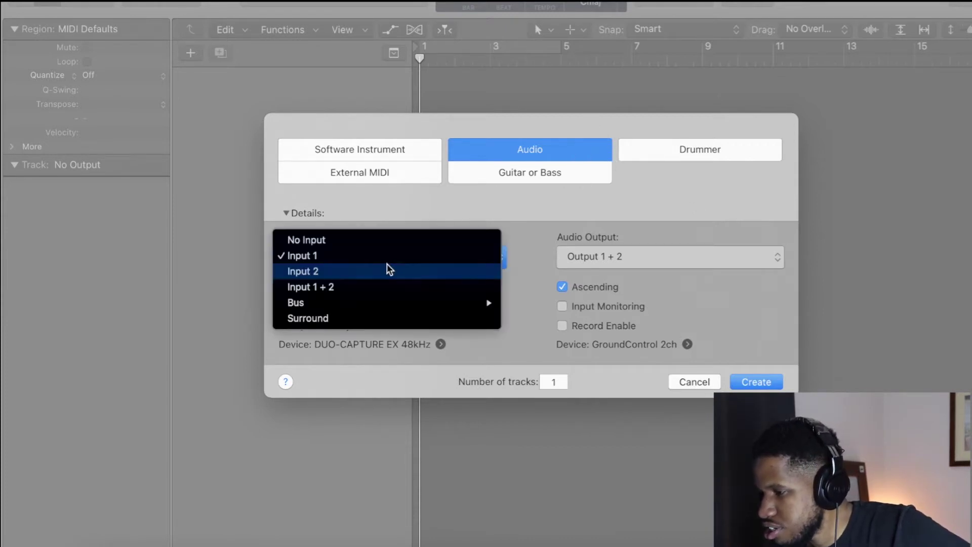
{"action": "left_click", "coordinate": [354, 251]}
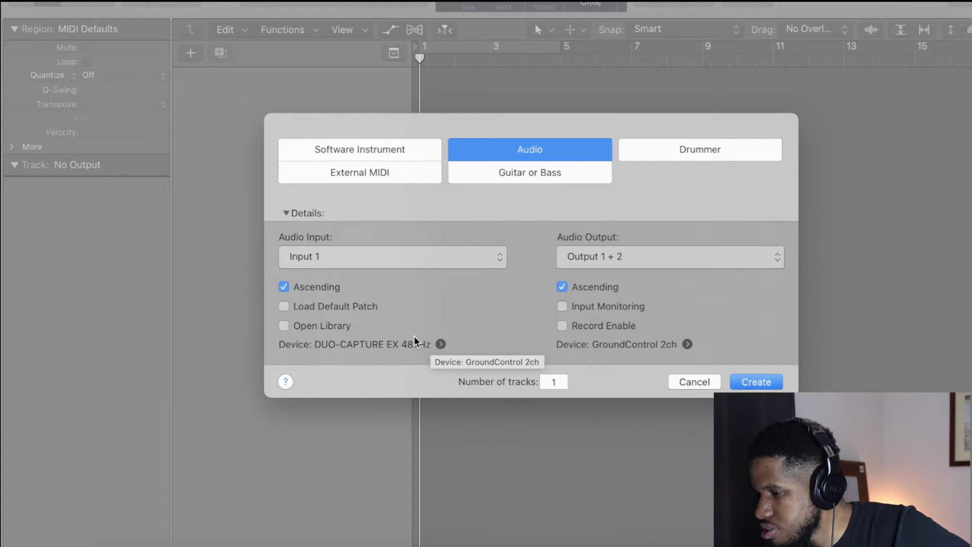
{"action": "left_click", "coordinate": [440, 345]}
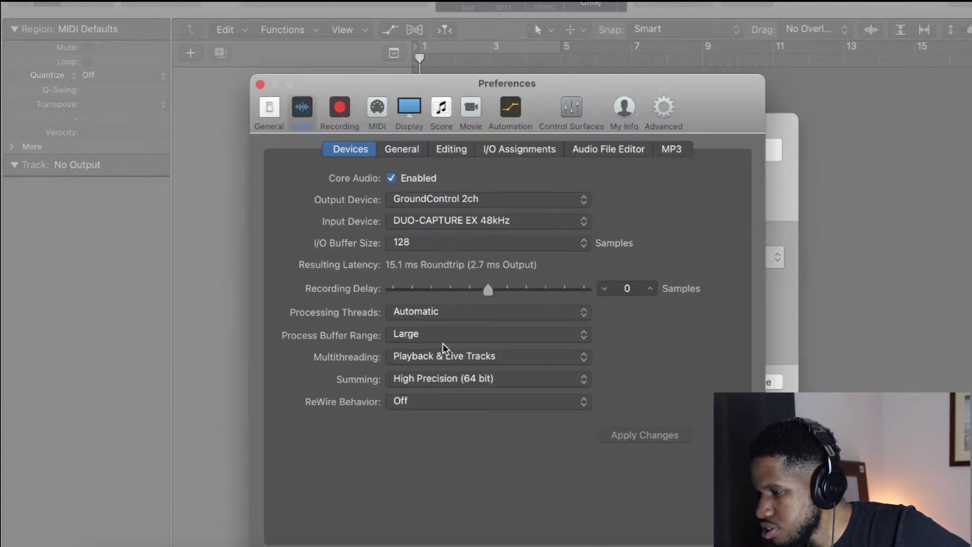
{"action": "left_click", "coordinate": [439, 223]}
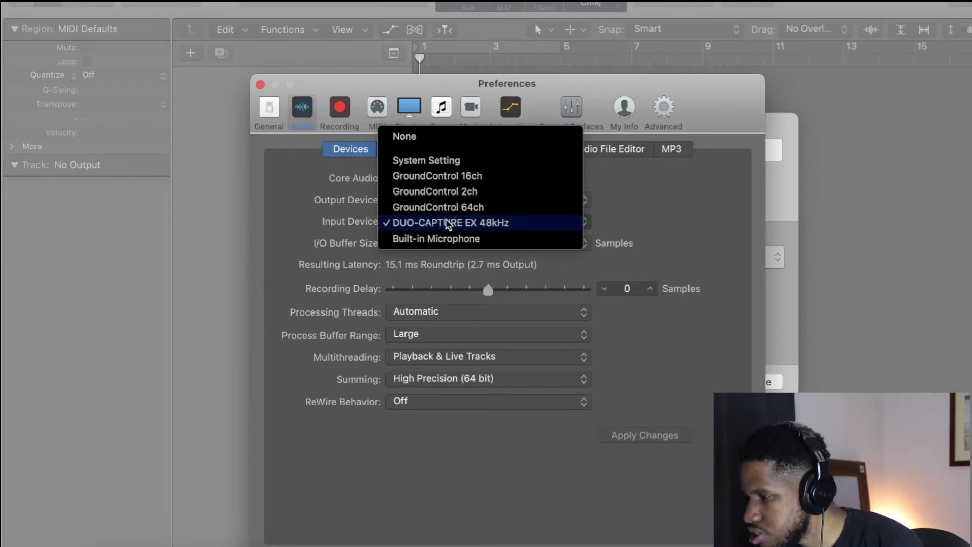
{"action": "left_click", "coordinate": [666, 226]}
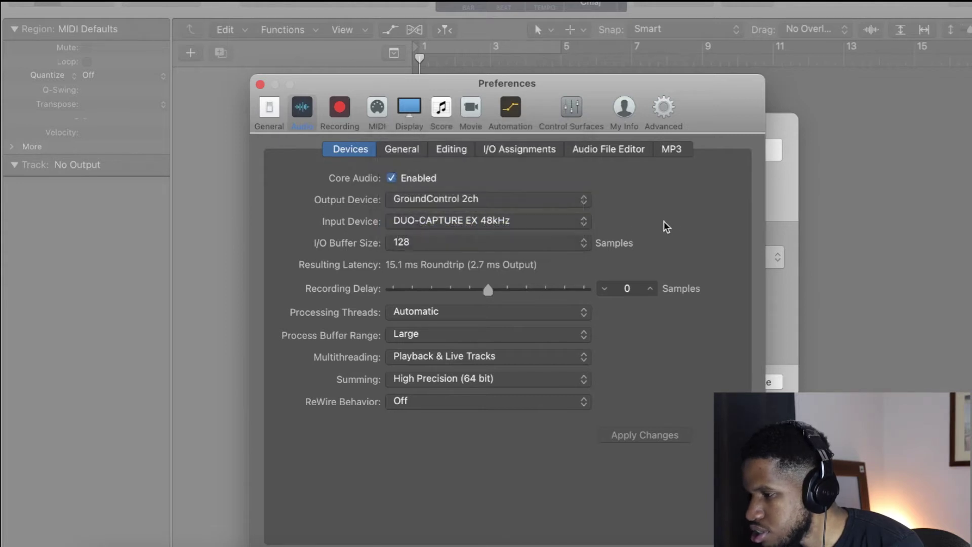
{"action": "left_click", "coordinate": [493, 199]}
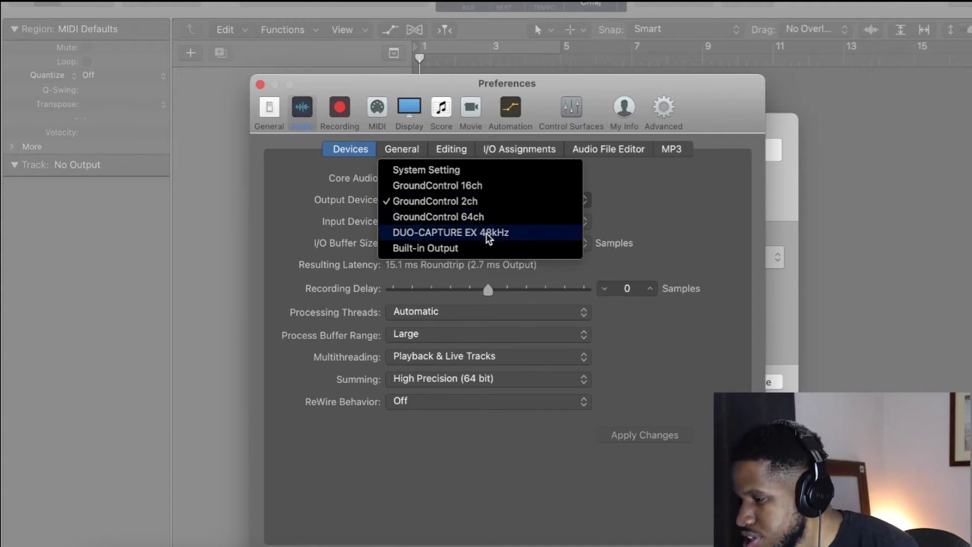
{"action": "left_click", "coordinate": [543, 233]}
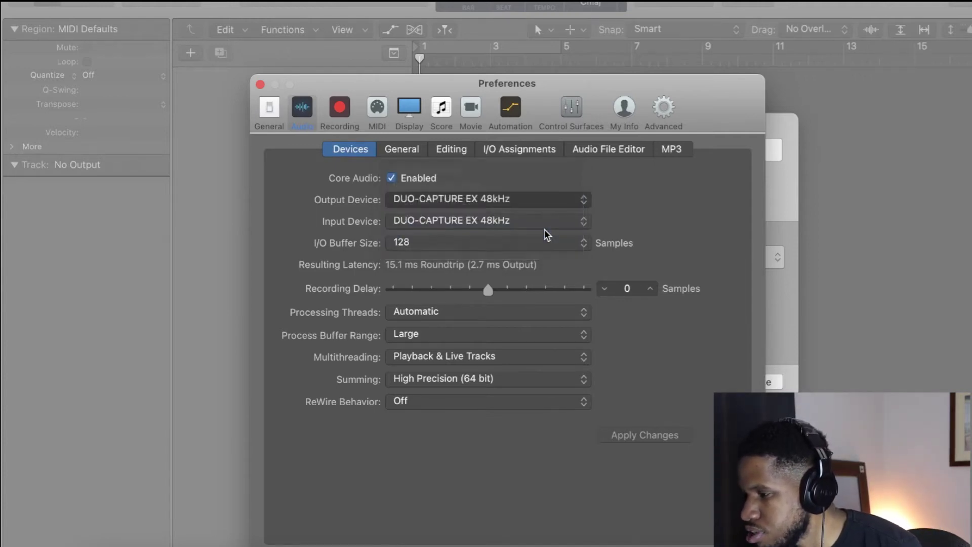
{"action": "left_click", "coordinate": [495, 201]}
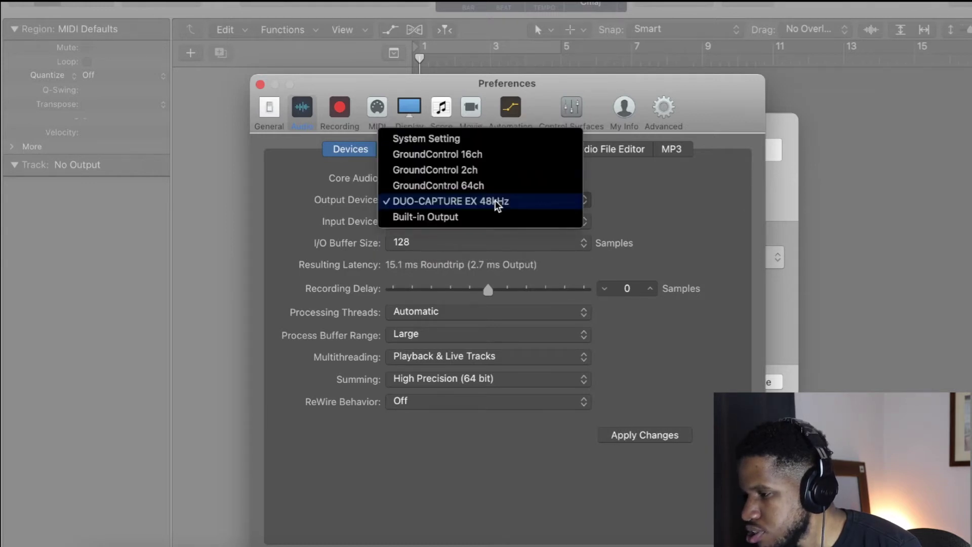
{"action": "left_click", "coordinate": [475, 169]}
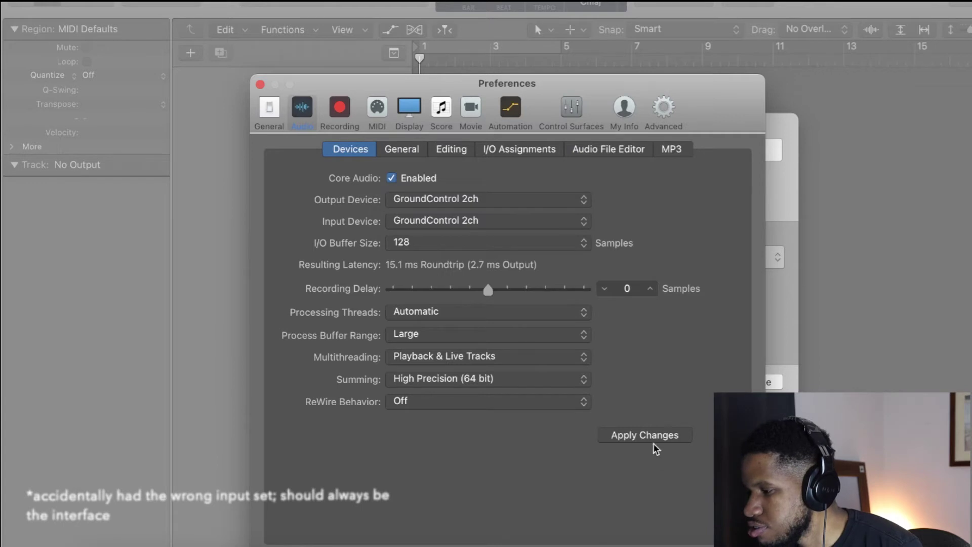
{"action": "left_click", "coordinate": [260, 85]}
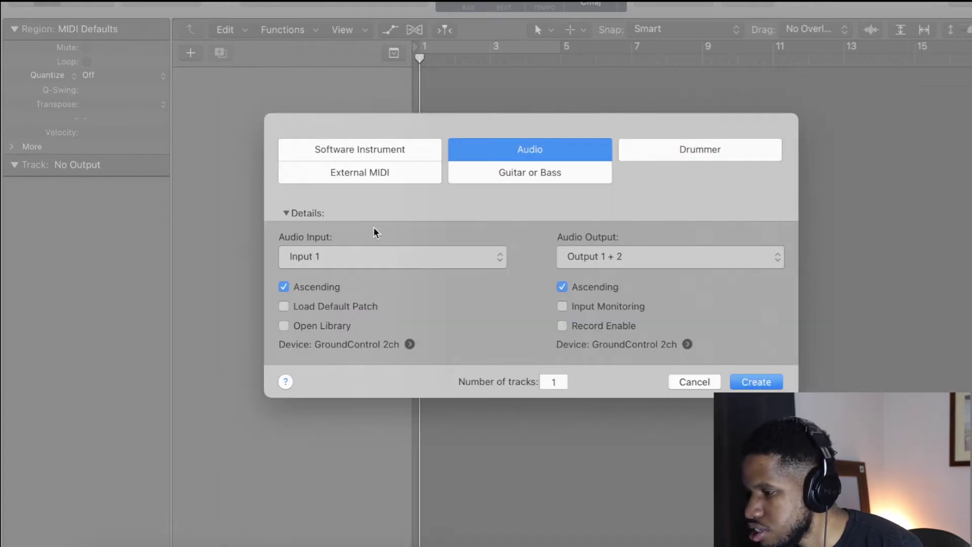
{"action": "left_click", "coordinate": [625, 257]}
{"action": "mouse_move", "coordinate": [657, 270]}
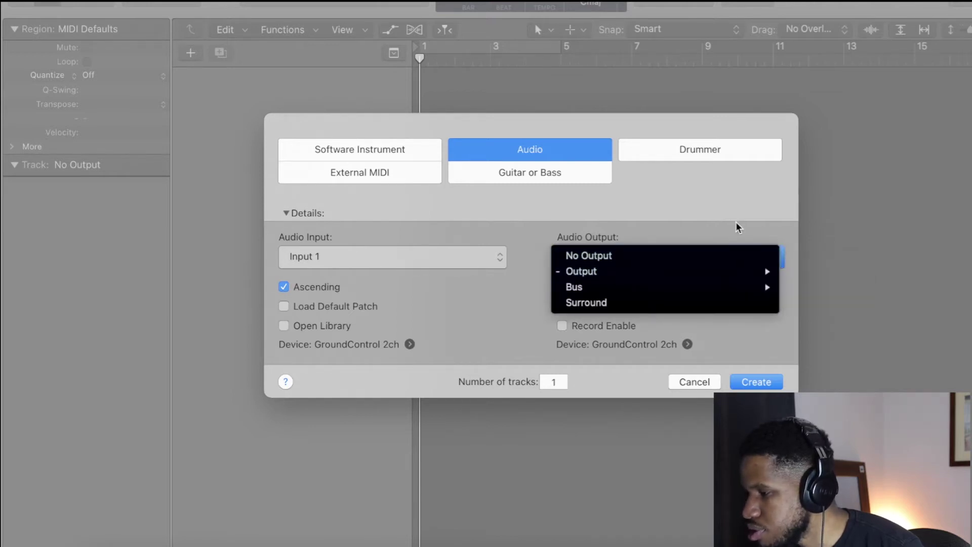
{"action": "left_click", "coordinate": [691, 226]}
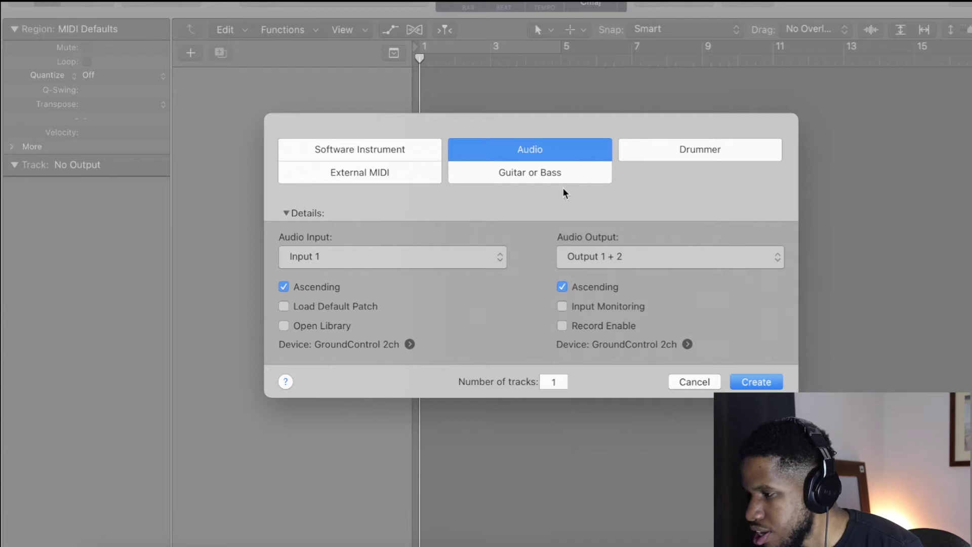
{"action": "left_click", "coordinate": [768, 386]}
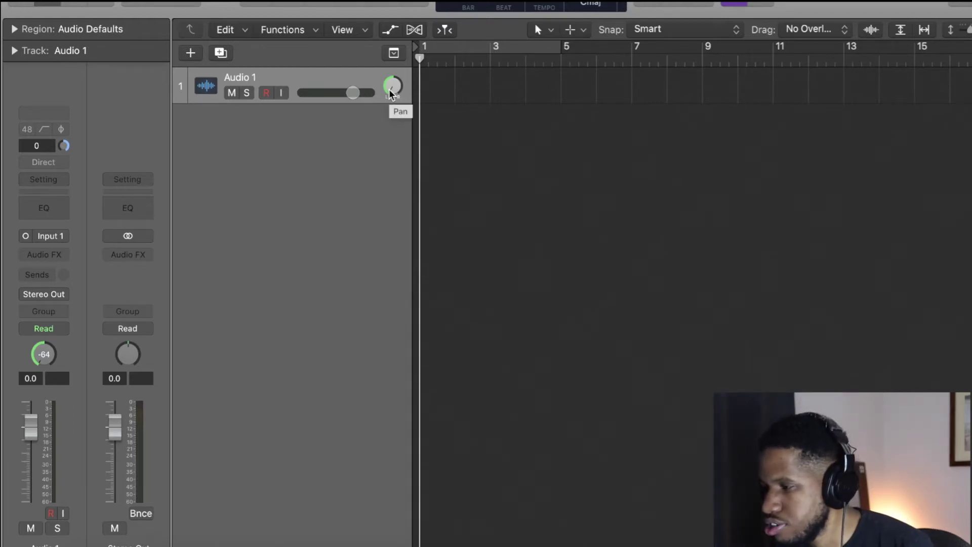
Center Audio 1's pan at 0 and leave its output on Stereo Out.
{"action": "mouse_move", "coordinate": [390, 94]}
{"action": "left_mouse_down"}
{"action": "mouse_move", "coordinate": [390, 76]}
{"action": "mouse_move", "coordinate": [393, 88]}
{"action": "left_mouse_up"}
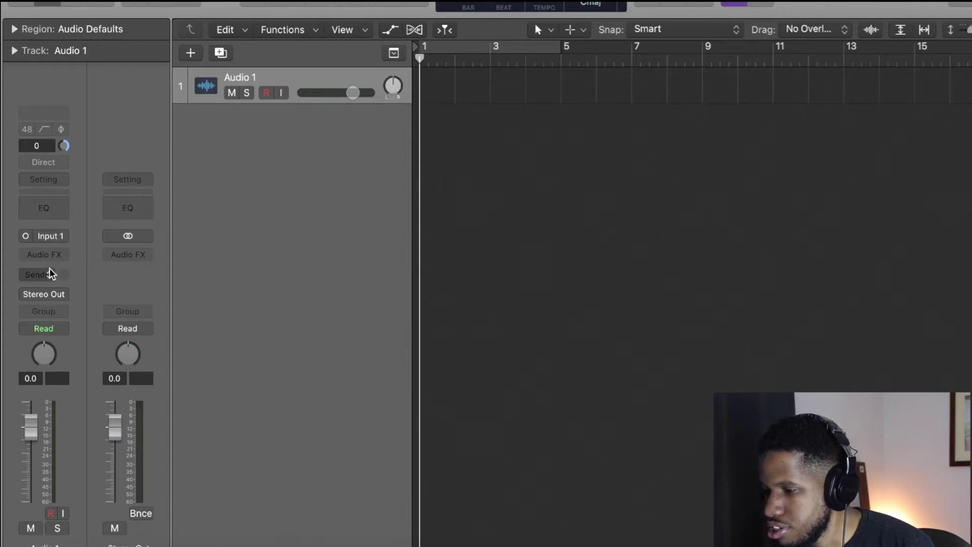
{"action": "left_click", "coordinate": [59, 294]}
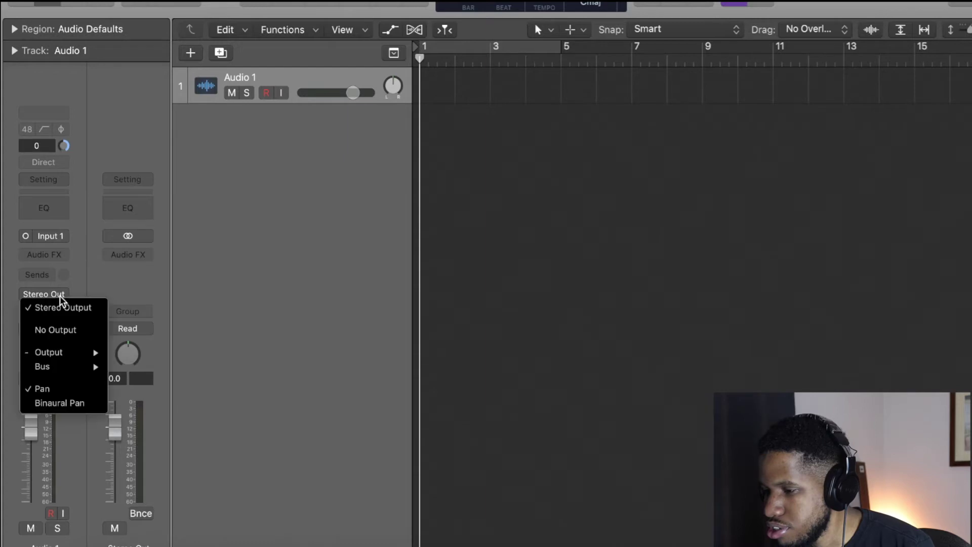
{"action": "left_click", "coordinate": [96, 290]}
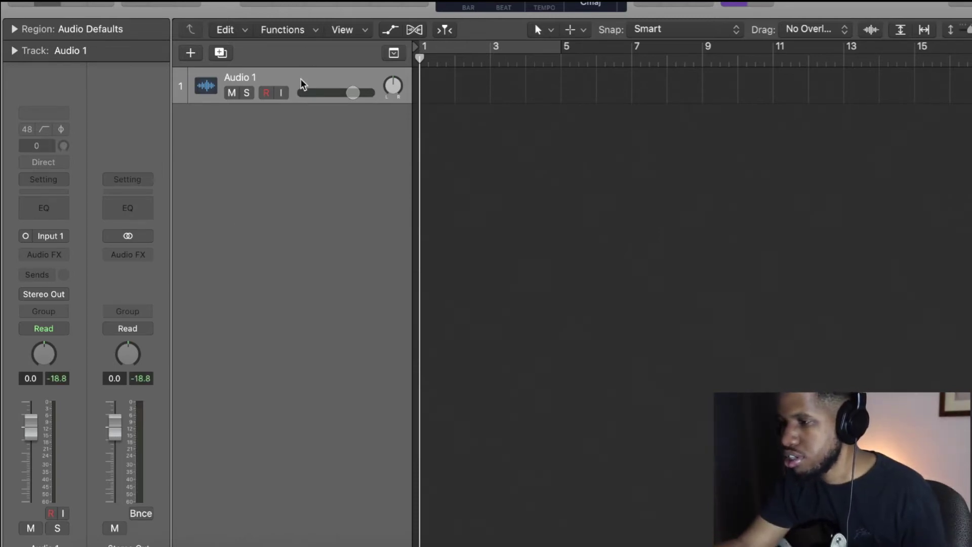
Record-enable Audio 1, then mute and unmute it while checking the guitar input level.
{"action": "left_click", "coordinate": [270, 92]}
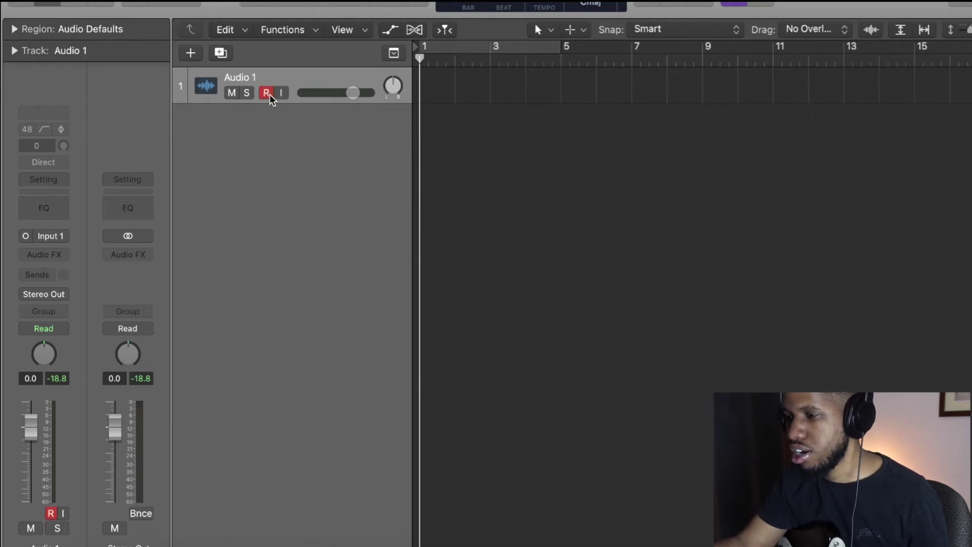
{"action": "left_click", "coordinate": [234, 94]}
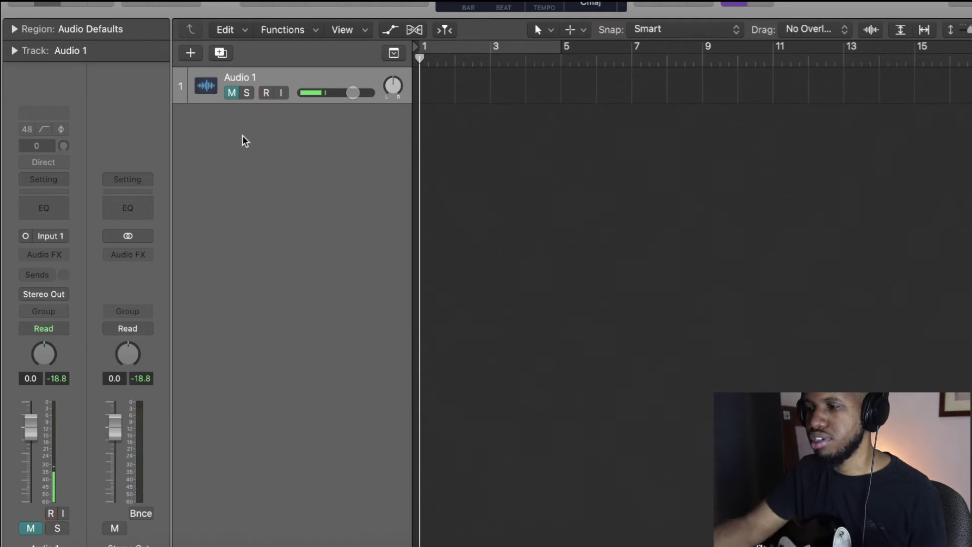
{"action": "left_click", "coordinate": [232, 93]}
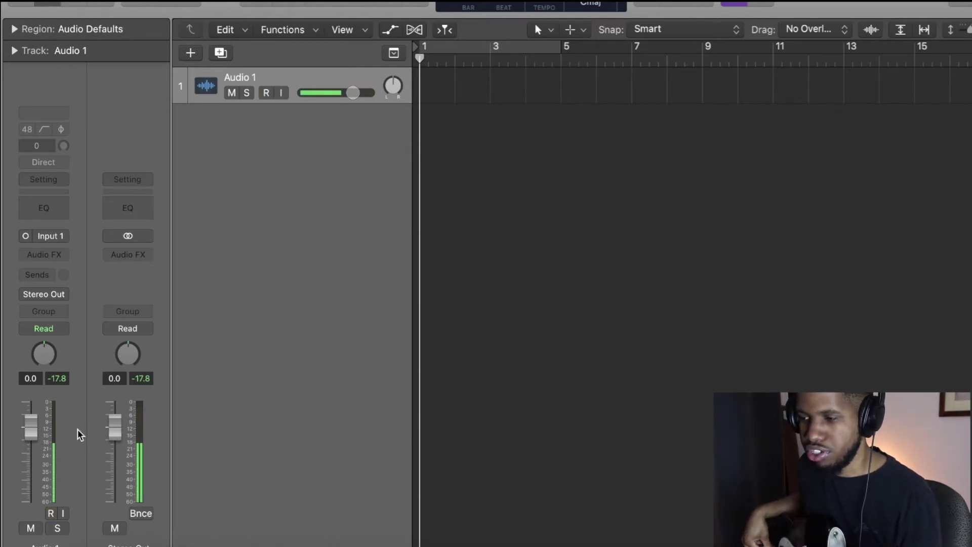
Set Audio 1's fader to about -5.9 dB and start recording.
{"action": "left_click_drag", "start_coordinate": [31, 427], "coordinate": [31, 454]}
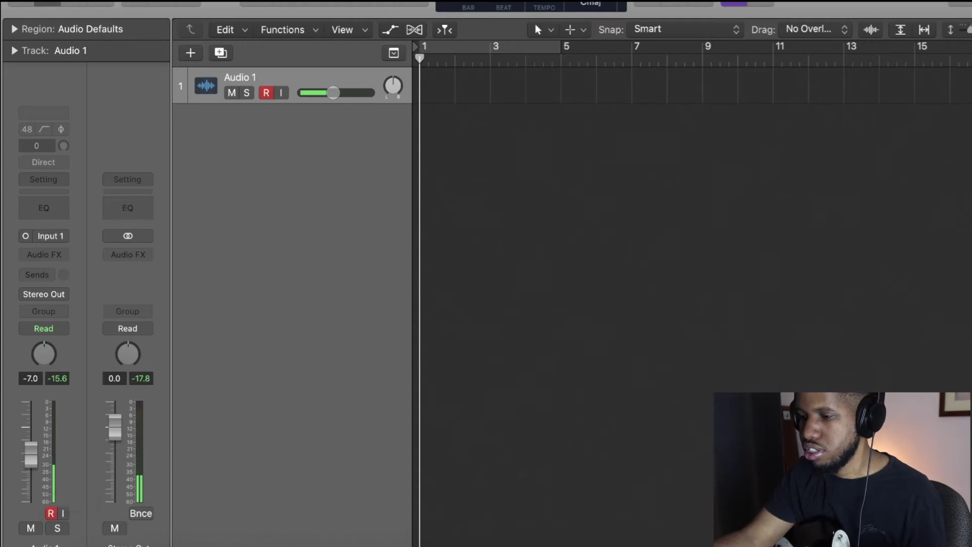
{"action": "left_click_drag", "start_coordinate": [31, 454], "coordinate": [31, 445]}
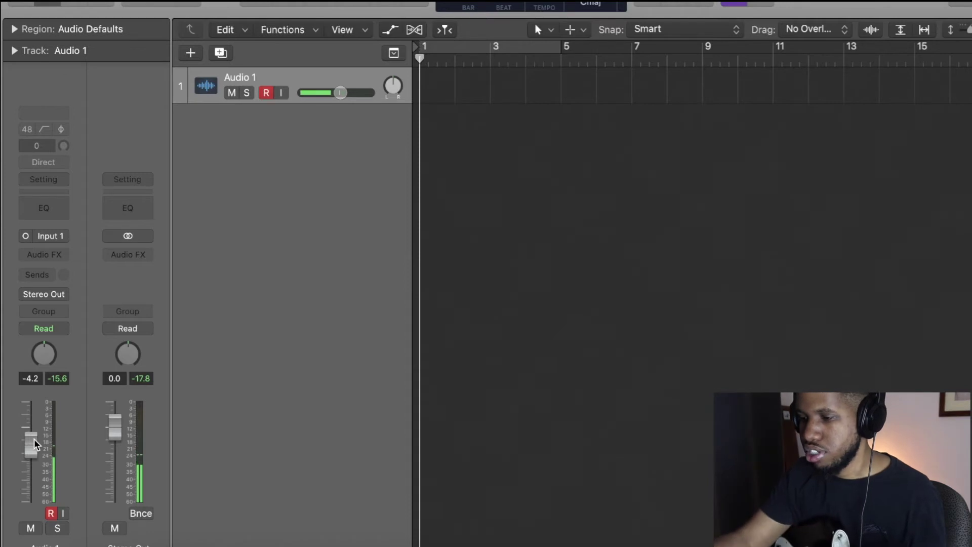
{"action": "left_click_drag", "start_coordinate": [35, 439], "coordinate": [34, 421]}
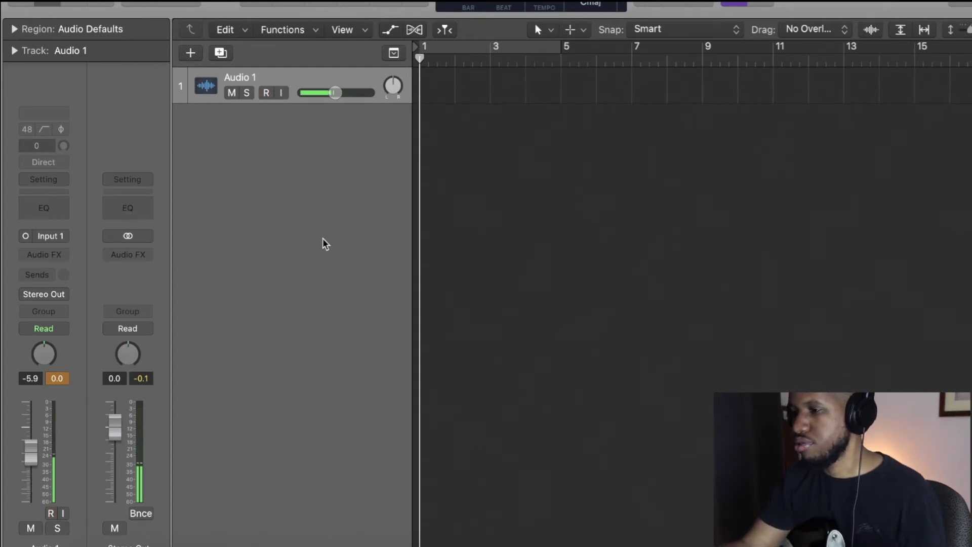
{"action": "left_click", "coordinate": [397, 2]}
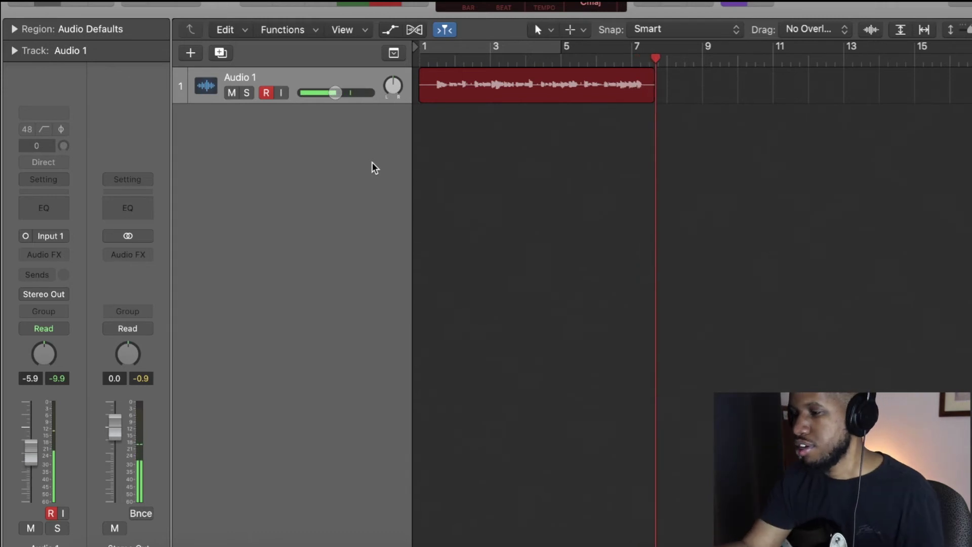
Stop recording, keeping the Untitled_1#01 take that ends just past bar 7.
{"action": "key", "text": "space"}
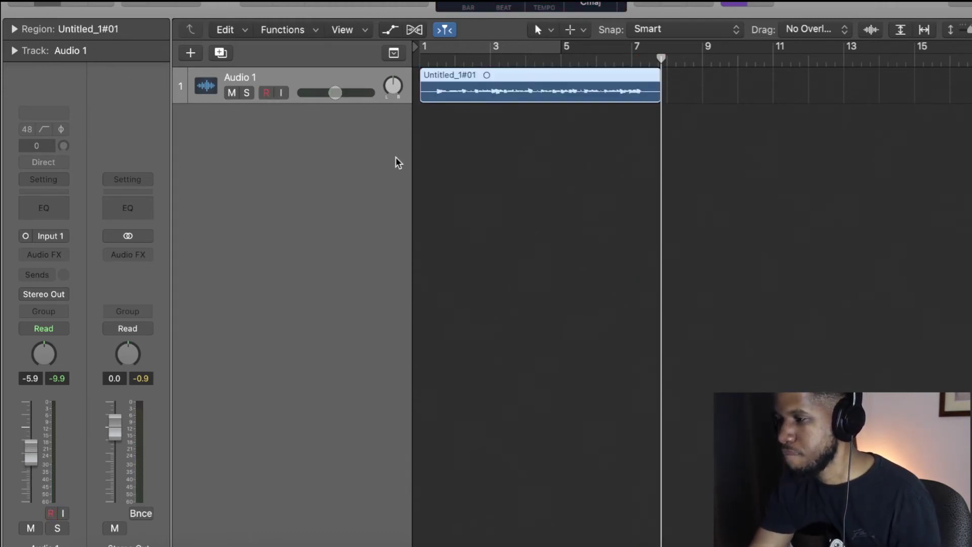
Loop bars 1–7 to play back the bass region, cancelling the delete so Untitled_1#01 stays.
{"action": "left_click", "coordinate": [415, 2]}
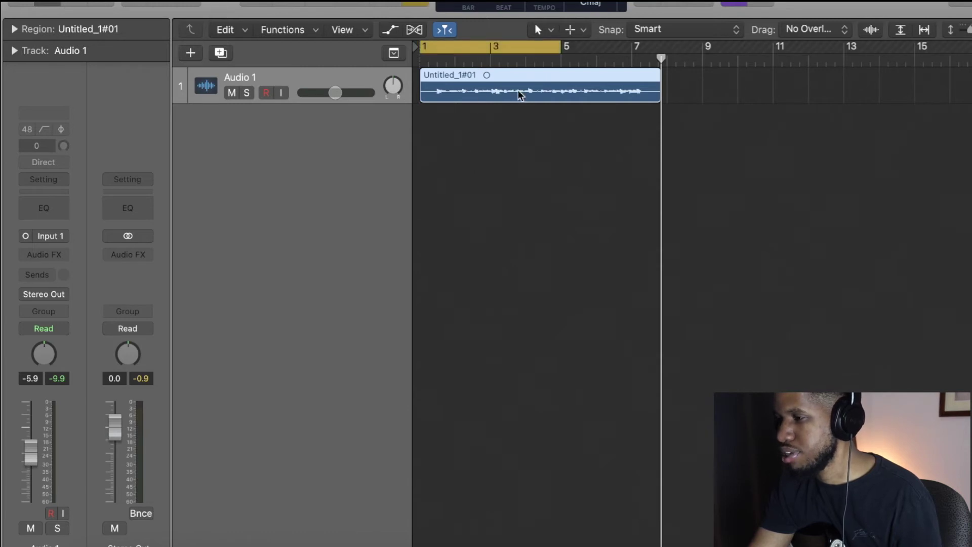
{"action": "left_click_drag", "start_coordinate": [566, 47], "coordinate": [661, 51]}
{"action": "key", "text": "space"}
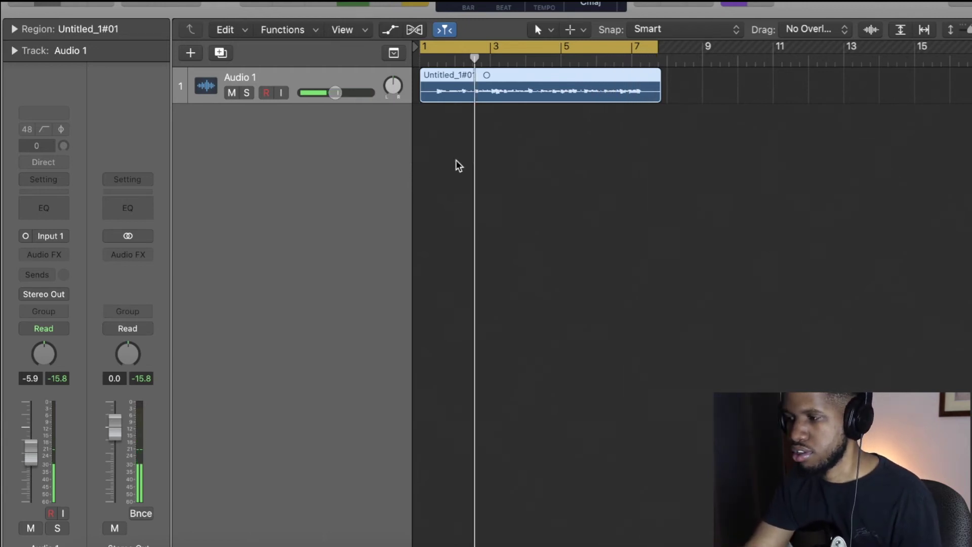
{"action": "key", "text": "space"}
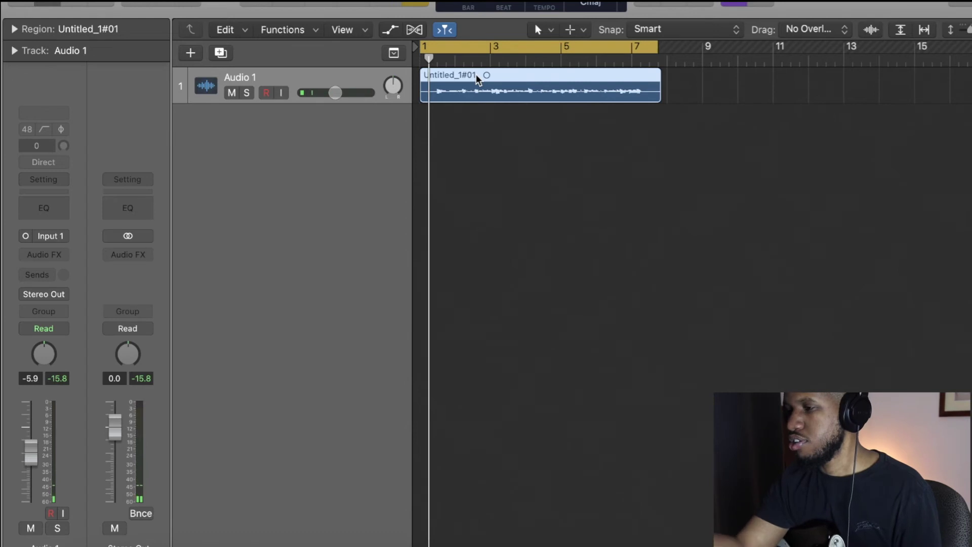
{"action": "key", "text": "Delete"}
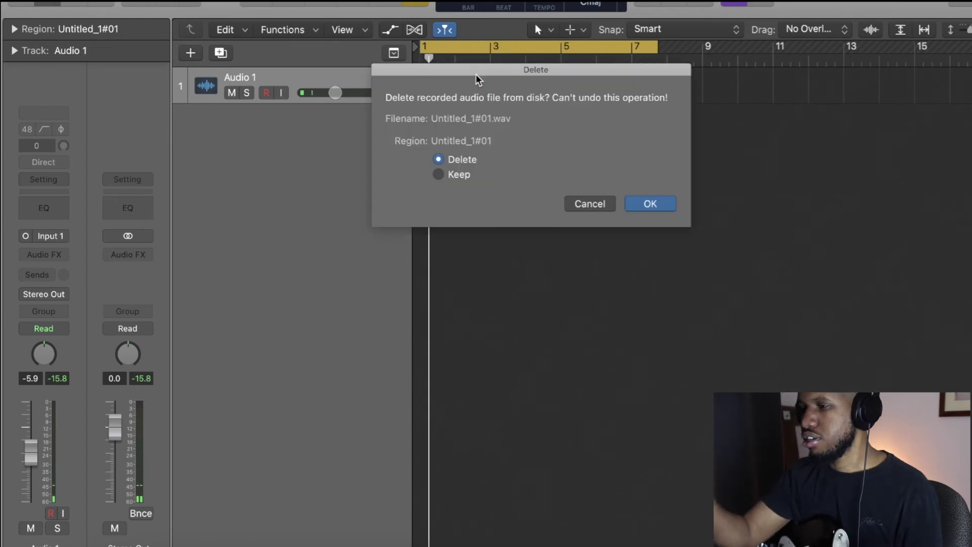
{"action": "left_click", "coordinate": [637, 203]}
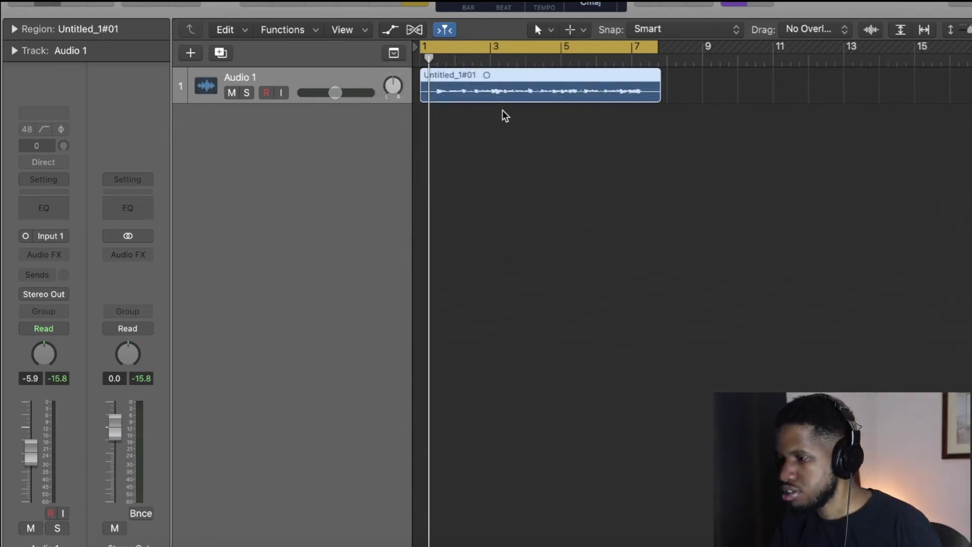
Mute the Audio 1 bass track and create a new Audio 2 track.
{"action": "left_click", "coordinate": [240, 94]}
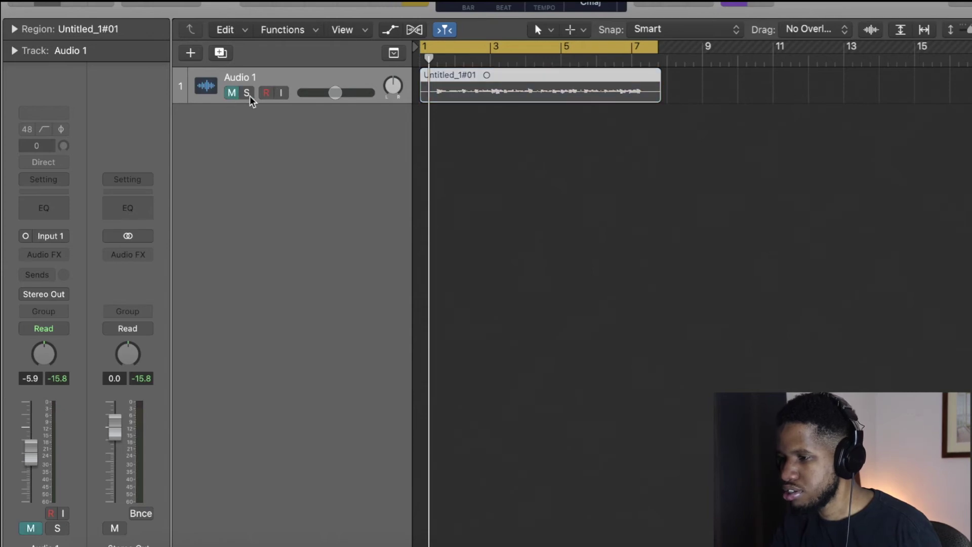
{"action": "left_click", "coordinate": [191, 53]}
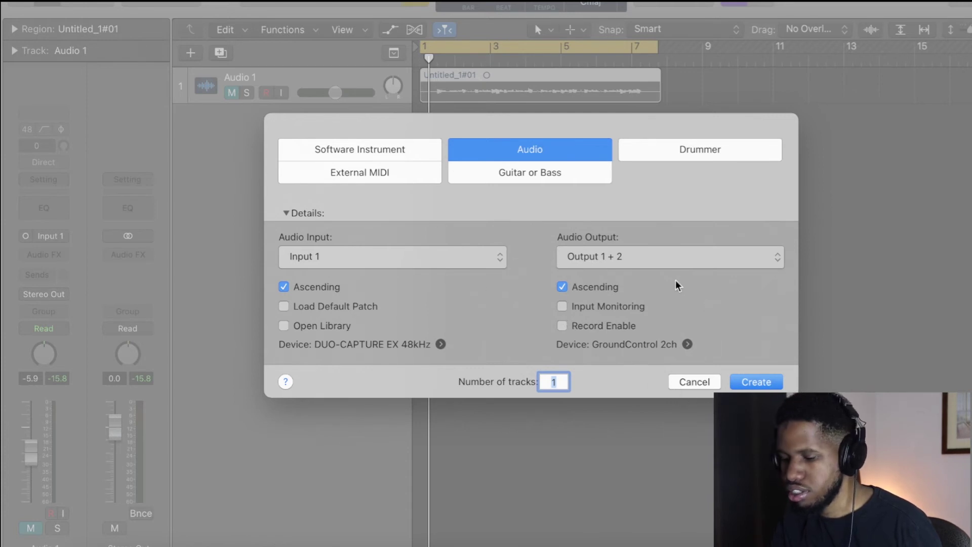
{"action": "left_click", "coordinate": [768, 380]}
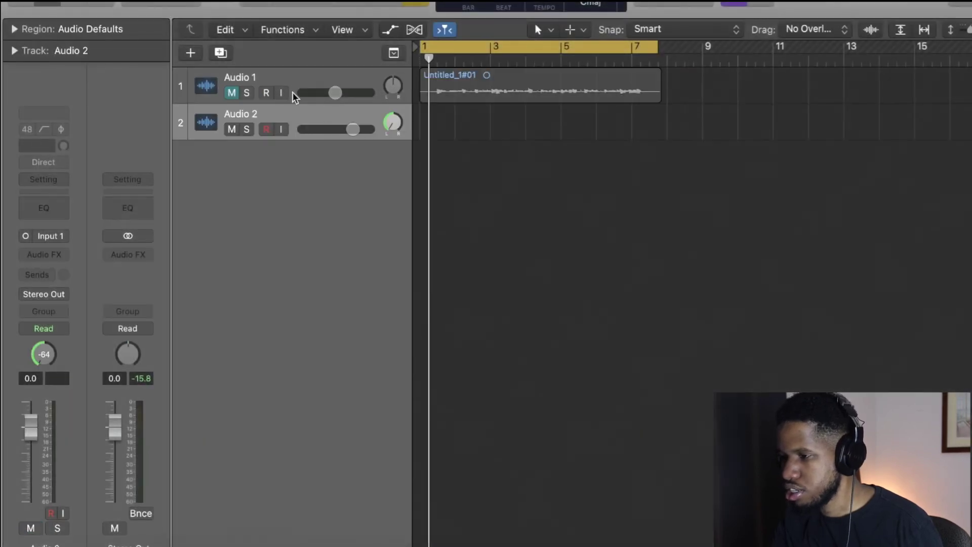
Set Audio 1's input to No Input and arm Audio 2 for recording.
{"action": "left_click", "coordinate": [253, 82]}
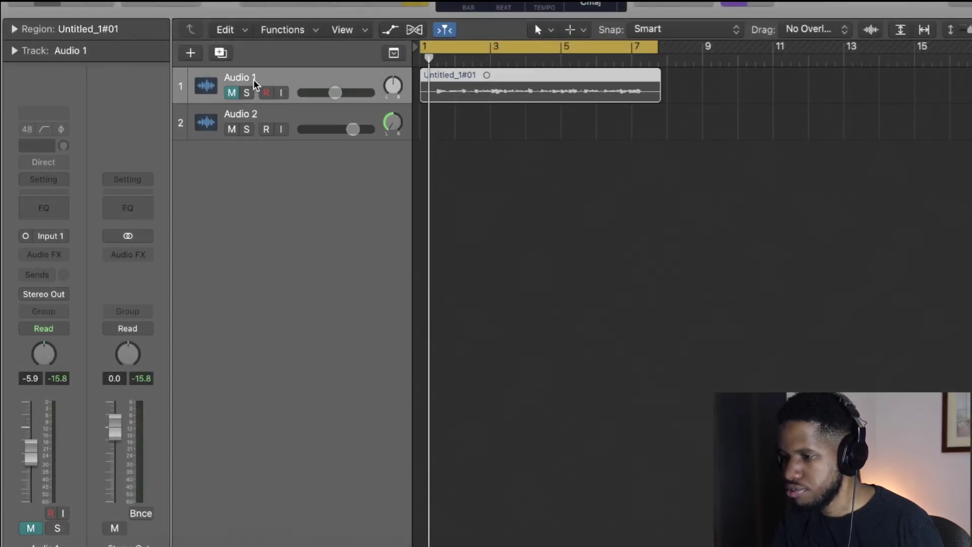
{"action": "left_click", "coordinate": [57, 236]}
{"action": "left_click", "coordinate": [71, 274]}
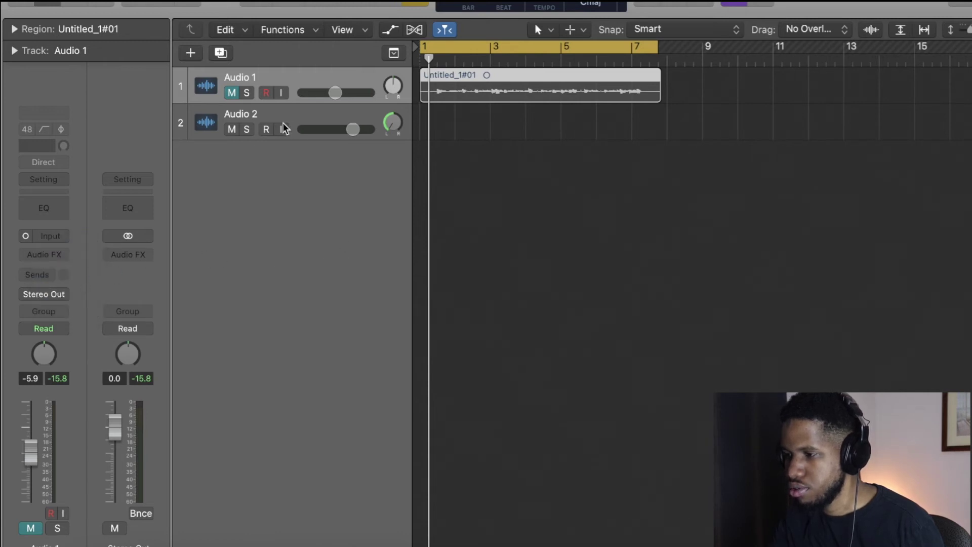
{"action": "left_click", "coordinate": [296, 122]}
{"action": "left_click", "coordinate": [267, 129]}
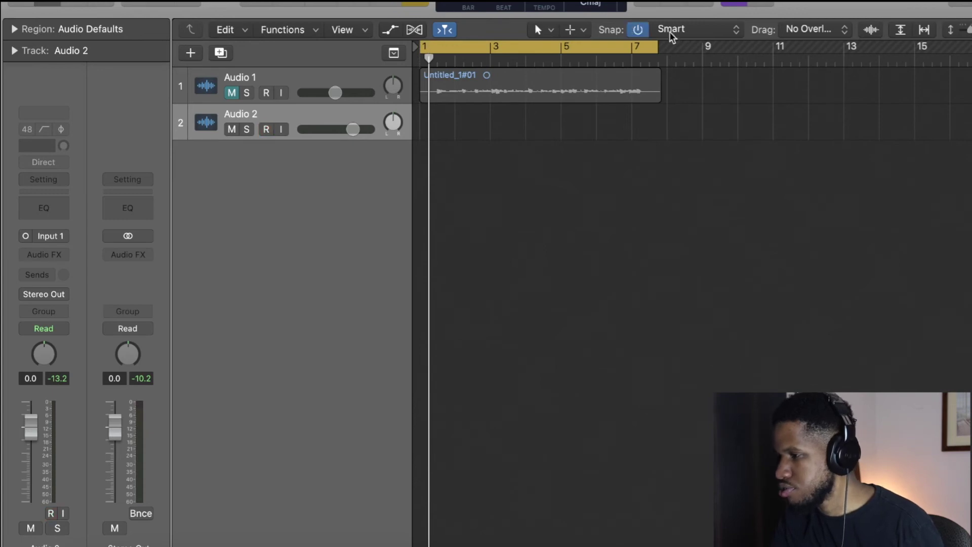
Set the cycle range to bars 1–9, arm Audio 2, and return the playhead to the start.
{"action": "left_click_drag", "start_coordinate": [653, 47], "coordinate": [707, 51]}
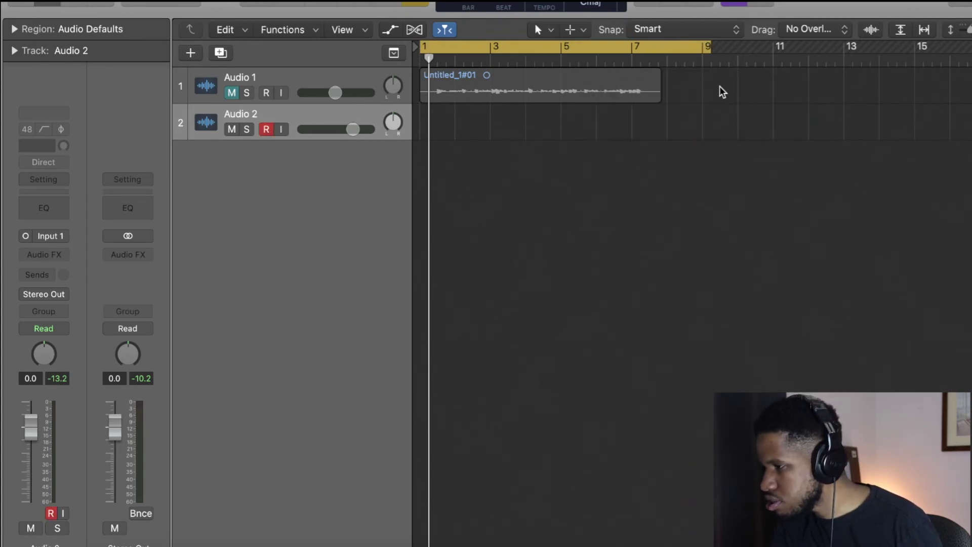
{"action": "key", "text": "super+Left"}
{"action": "key", "text": "super+Left"}
{"action": "key", "text": "super+Left"}
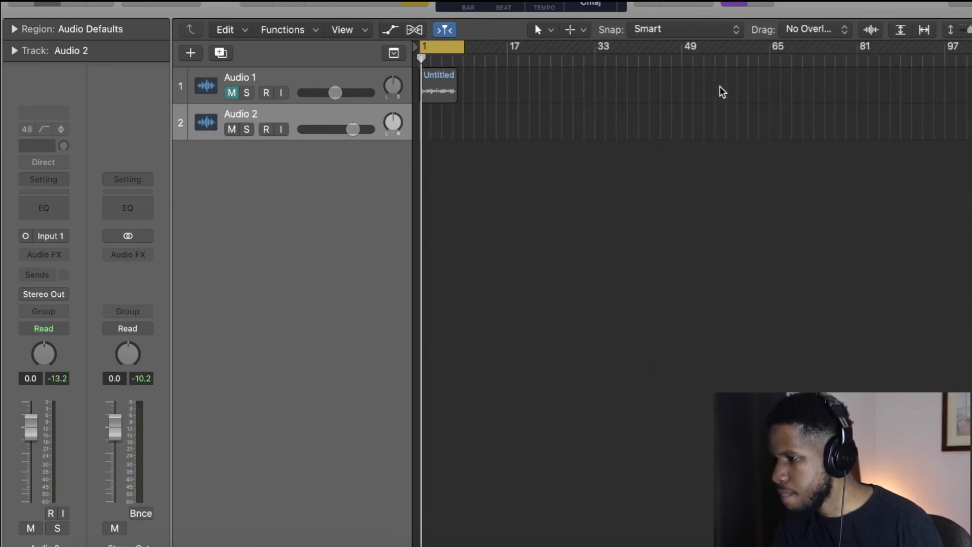
{"action": "key", "text": "super+Right"}
{"action": "key", "text": "super+Right"}
{"action": "key", "text": "super+Right"}
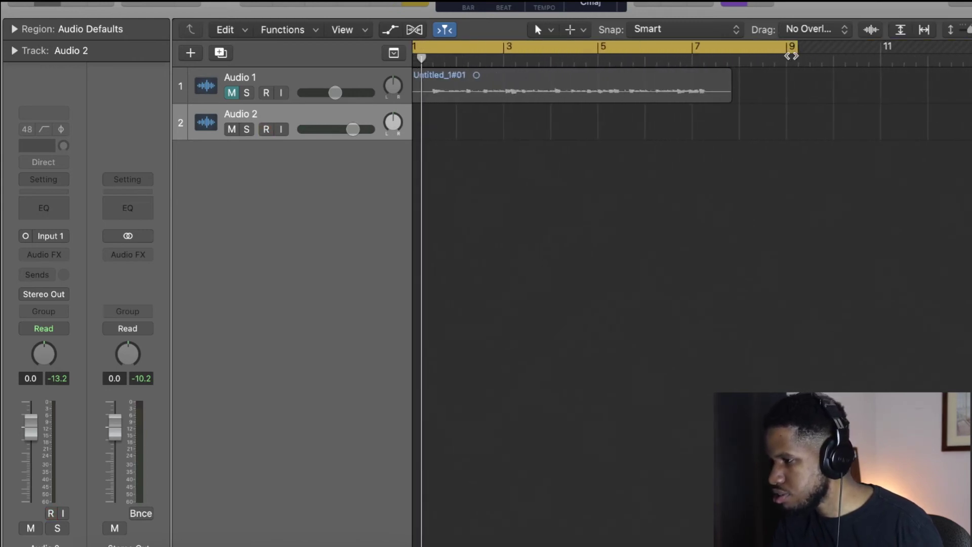
{"action": "mouse_move", "coordinate": [795, 45]}
{"action": "left_mouse_down"}
{"action": "mouse_move", "coordinate": [778, 45]}
{"action": "mouse_move", "coordinate": [789, 45]}
{"action": "left_mouse_up"}
{"action": "key", "text": "super+Left"}
{"action": "key", "text": "super+Left"}
{"action": "key", "text": "alt+super+r"}
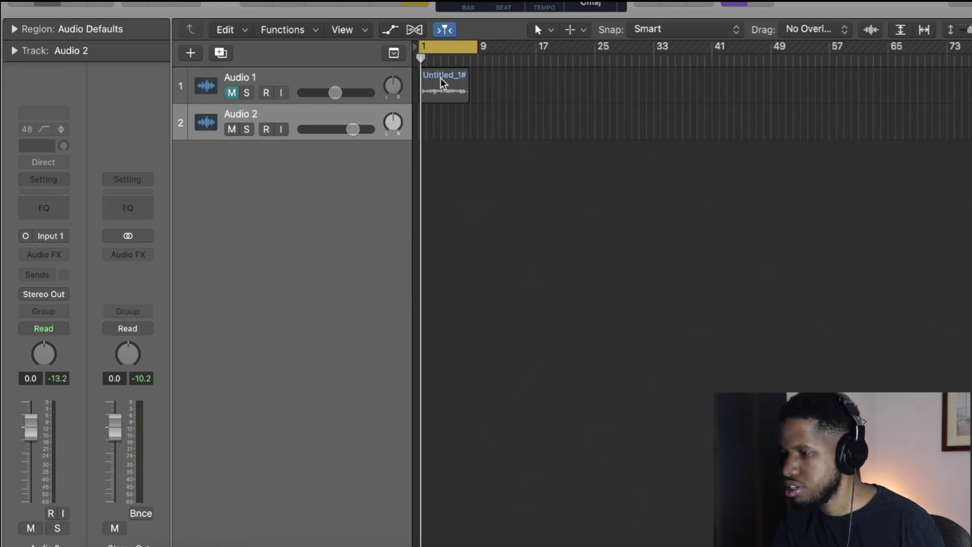
{"action": "key", "text": "super+Right"}
{"action": "key", "text": "super+Right"}
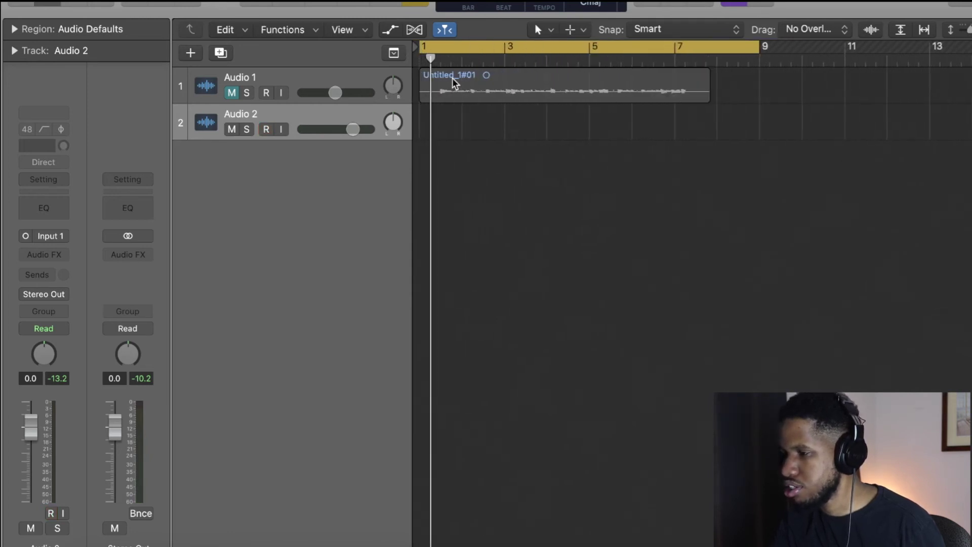
{"action": "key", "text": "Return"}
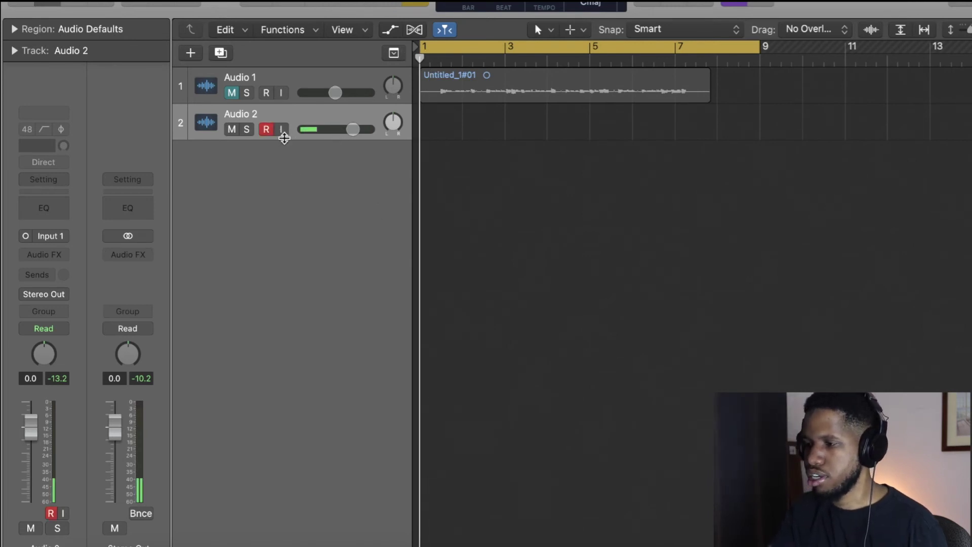
Cycle-record two bass passes over bars 1–9 onto Audio 2, producing Take 1 and Take 2.
{"action": "left_click", "coordinate": [389, 5]}
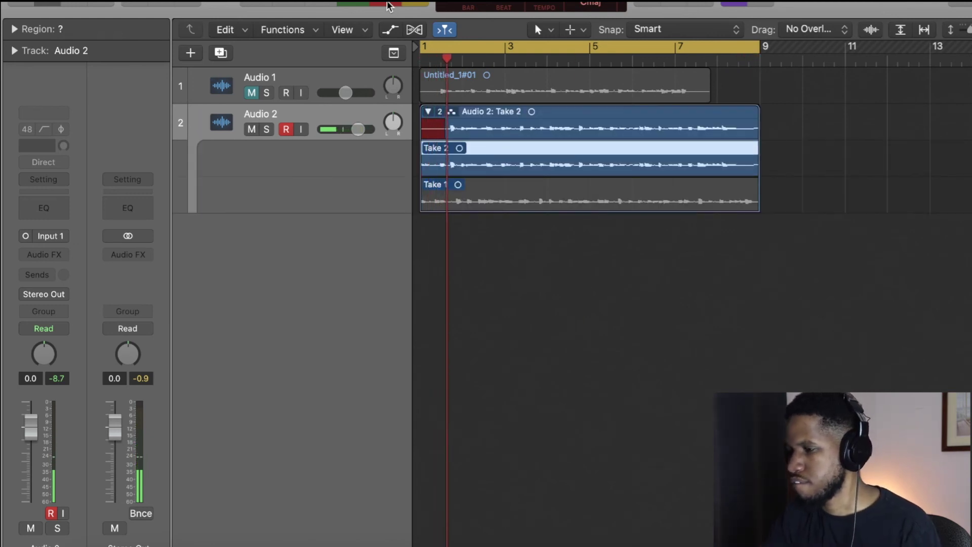
{"action": "left_click", "coordinate": [389, 5]}
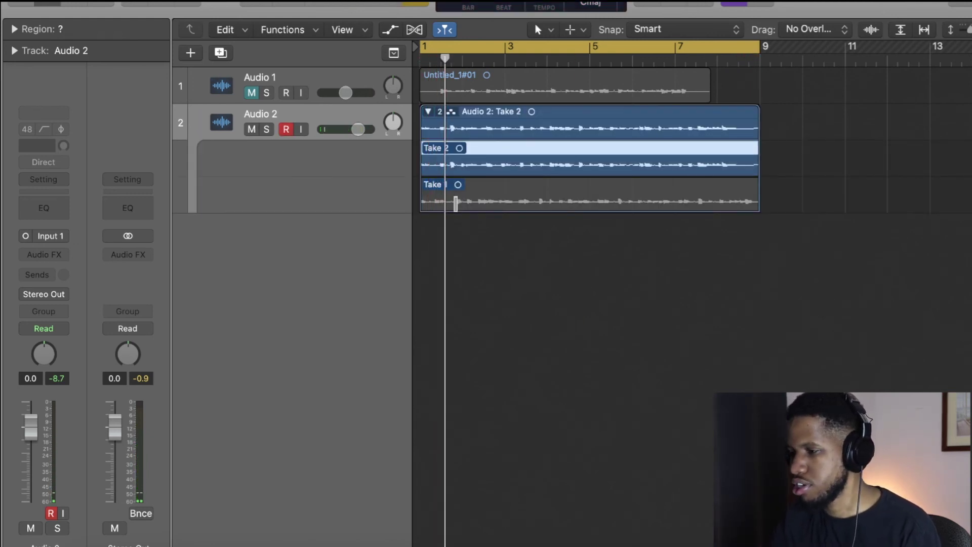
{"action": "left_click", "coordinate": [428, 112]}
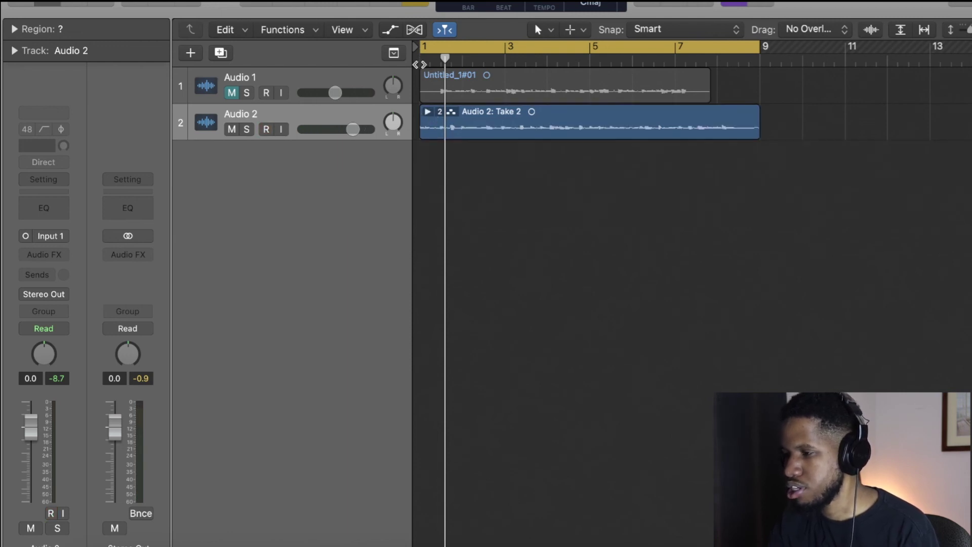
{"action": "key", "text": "Return"}
{"action": "left_click", "coordinate": [429, 111]}
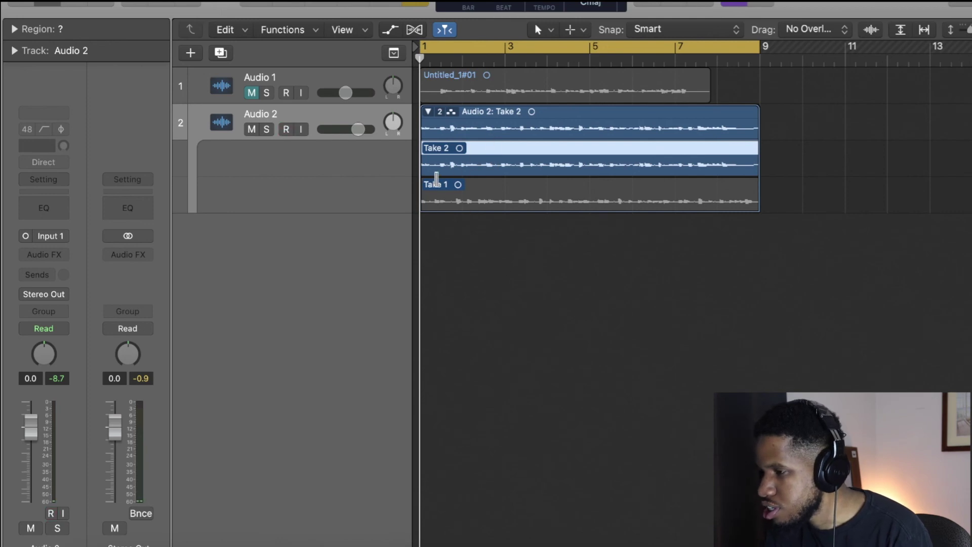
{"action": "key", "text": "space"}
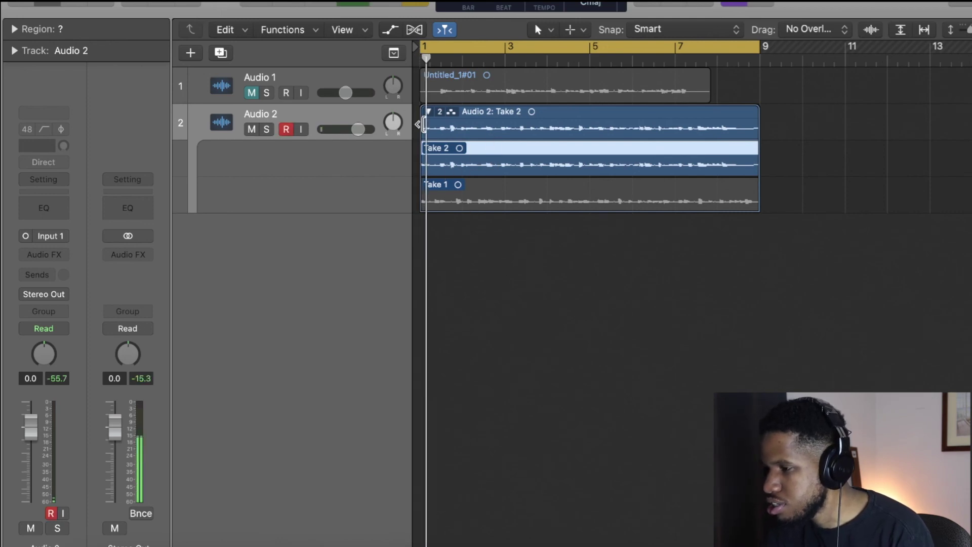
{"action": "left_click", "coordinate": [493, 193]}
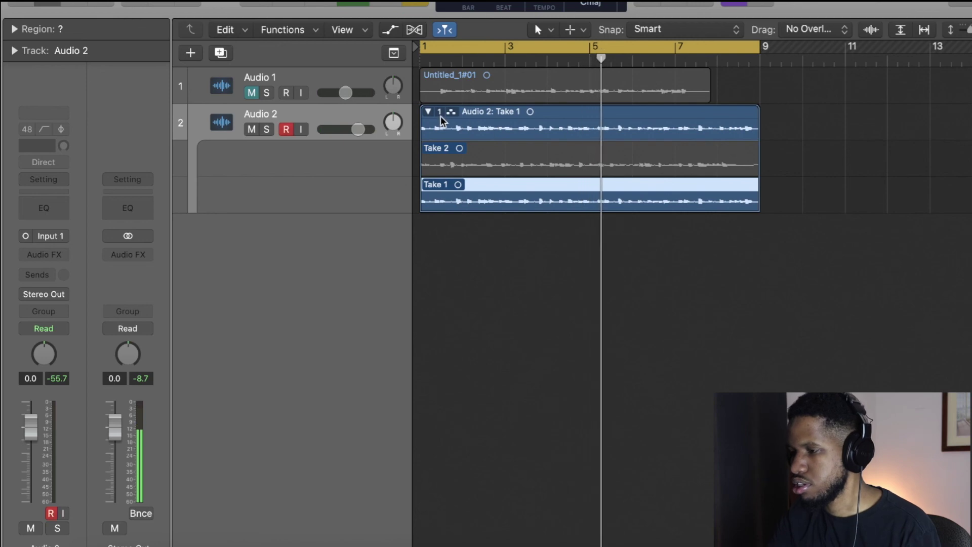
{"action": "left_click", "coordinate": [485, 158]}
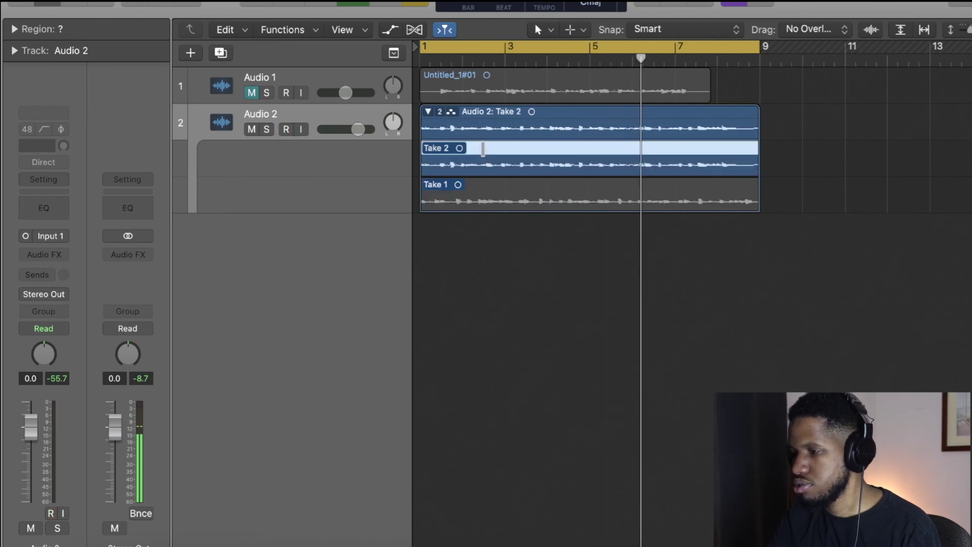